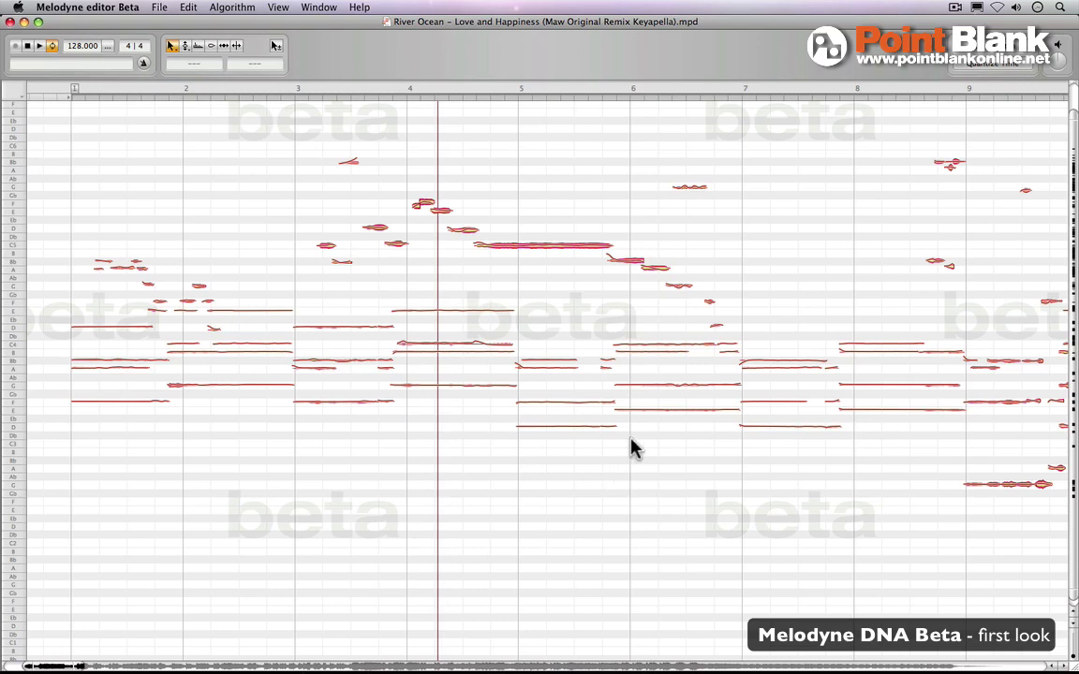
# Play the detected notes from the start, then drag the four-note bar 4 chord lower in pitch.
pyautogui.doubleClick(59, 213)
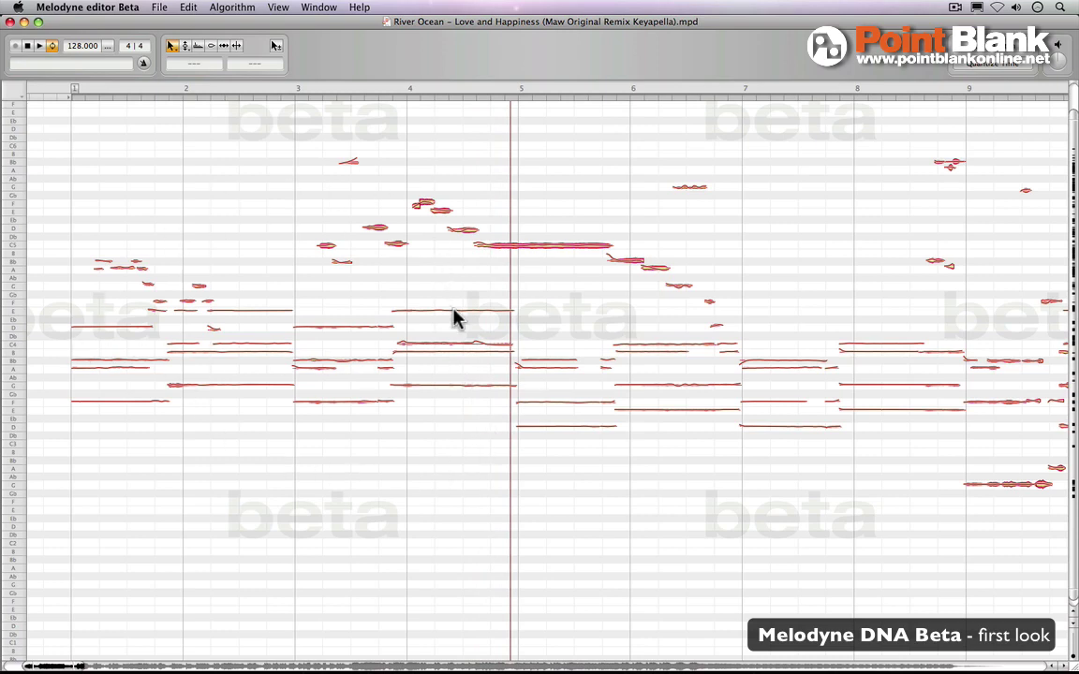
pyautogui.moveTo(448, 294); pyautogui.dragTo(464, 422)
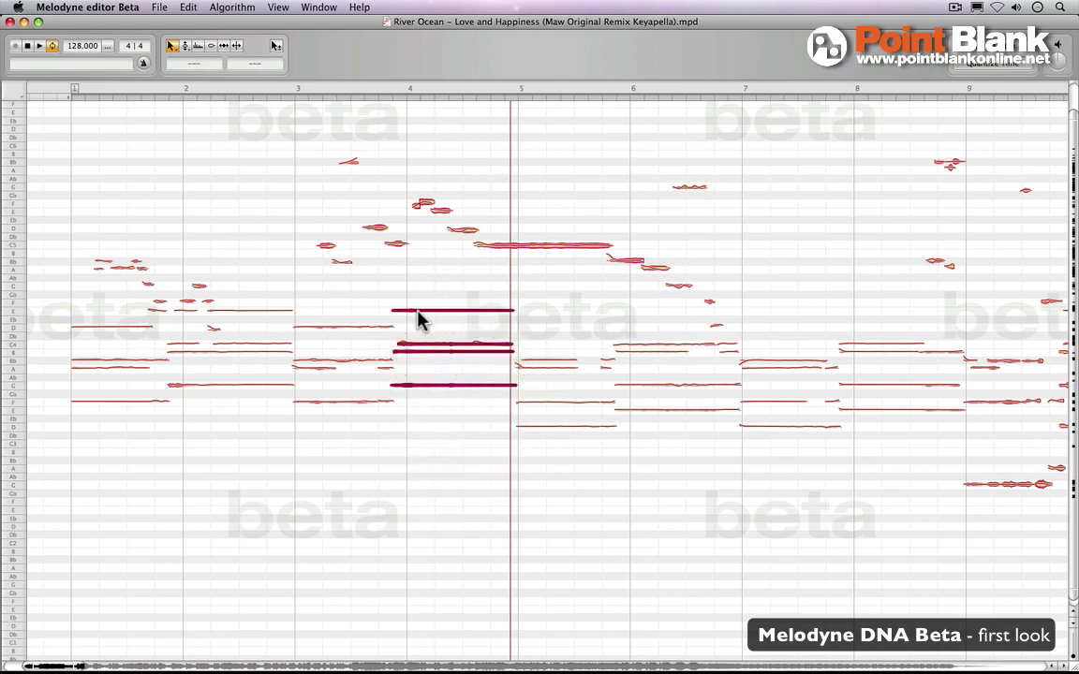
pyautogui.moveTo(417, 311); pyautogui.dragTo(417, 347)
pyautogui.click(65, 201)
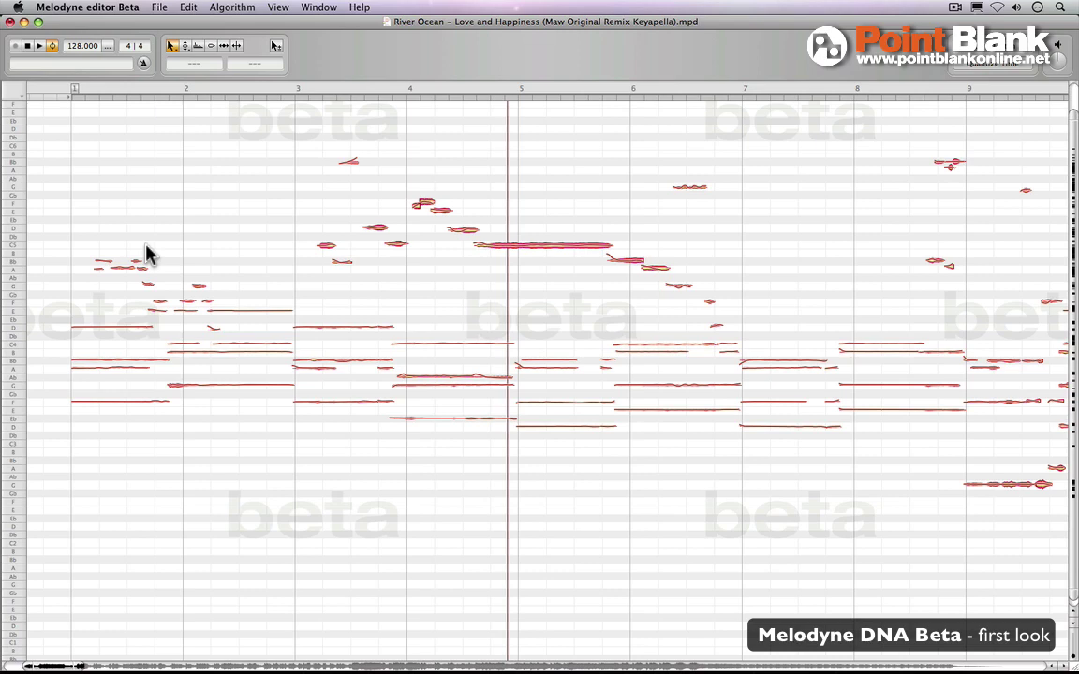
# Delete the upper melody notes in bars 1–2, 3–6 and 7, then play the result from the start.
pyautogui.moveTo(71, 226); pyautogui.dragTo(239, 309)
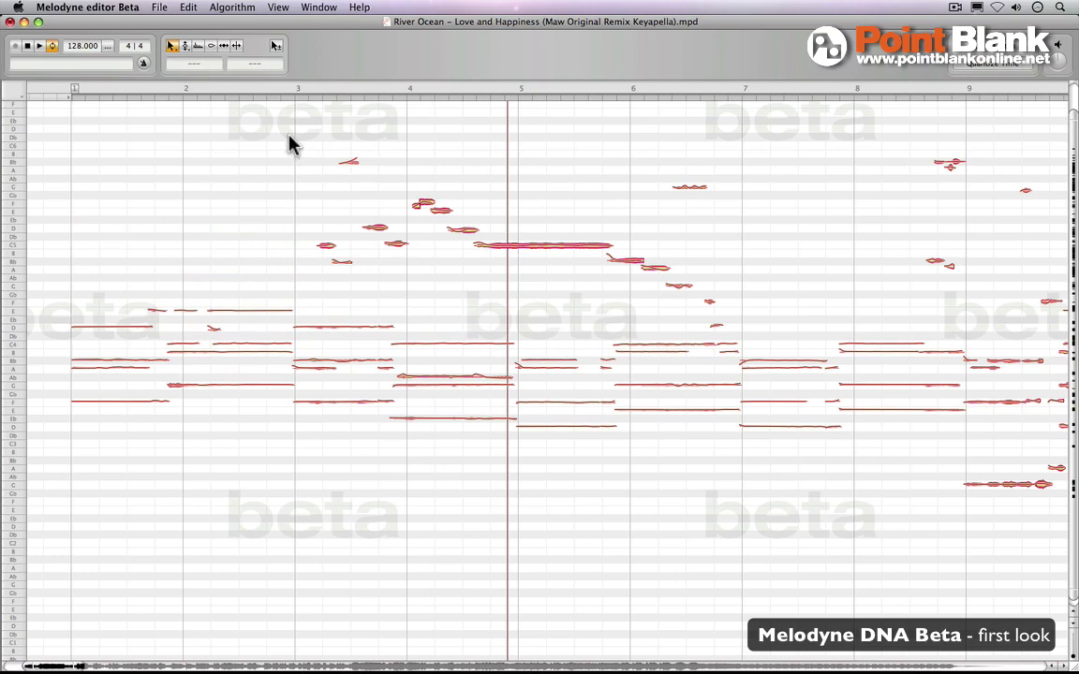
pyautogui.moveTo(289, 138); pyautogui.dragTo(665, 308)
pyautogui.press('Delete')
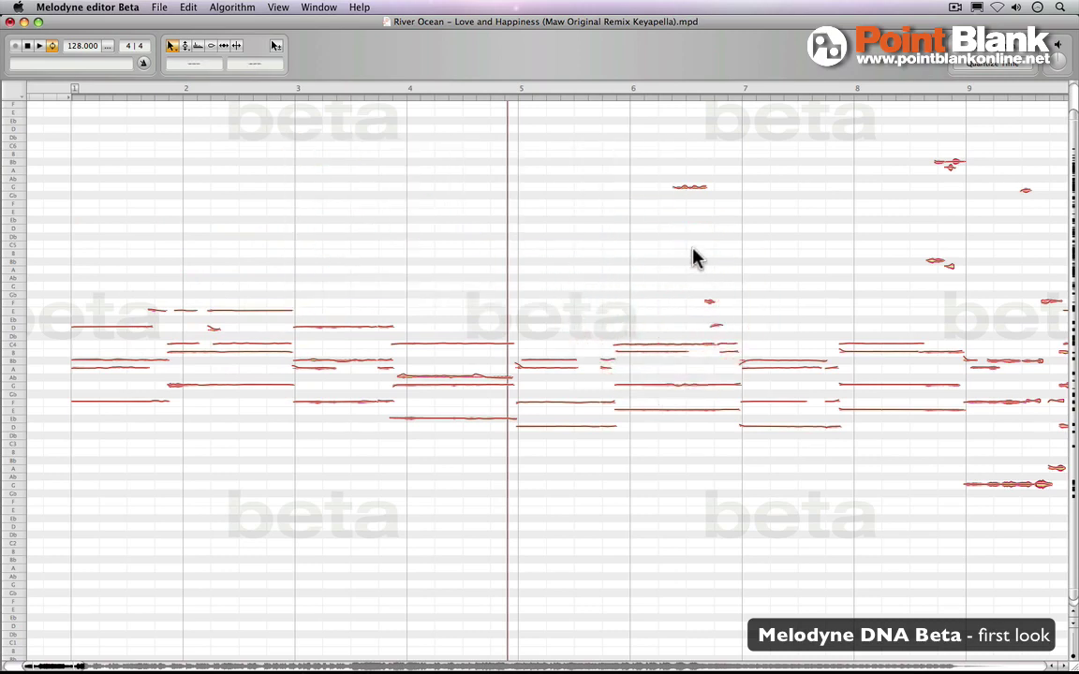
pyautogui.moveTo(642, 148); pyautogui.dragTo(754, 332)
pyautogui.press('Delete')
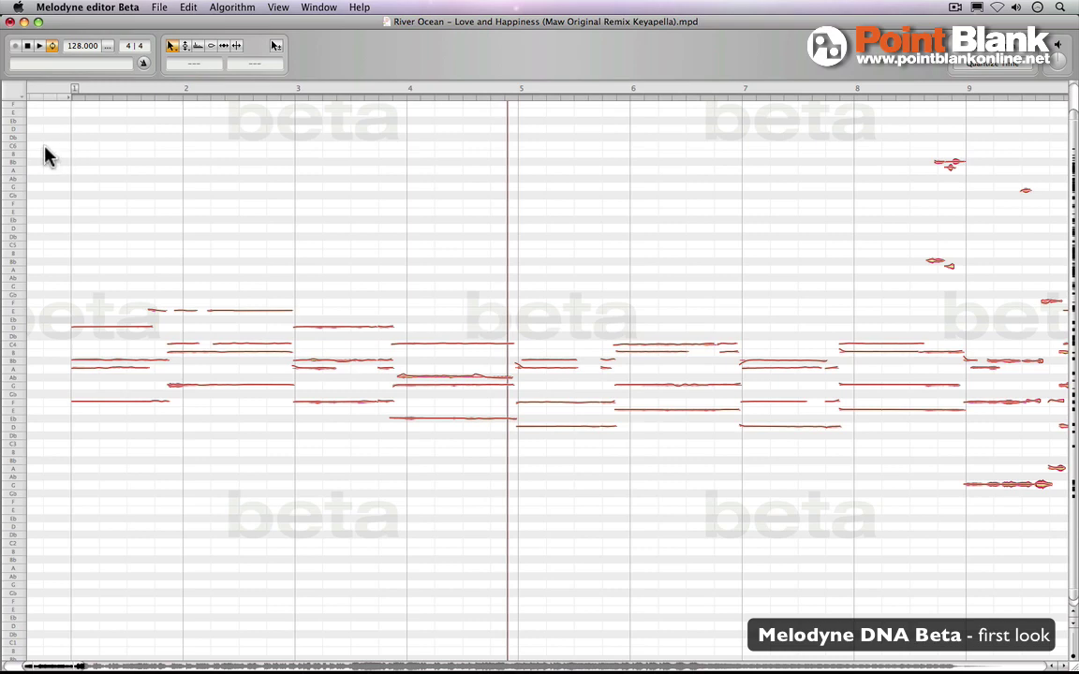
pyautogui.doubleClick(45, 152)
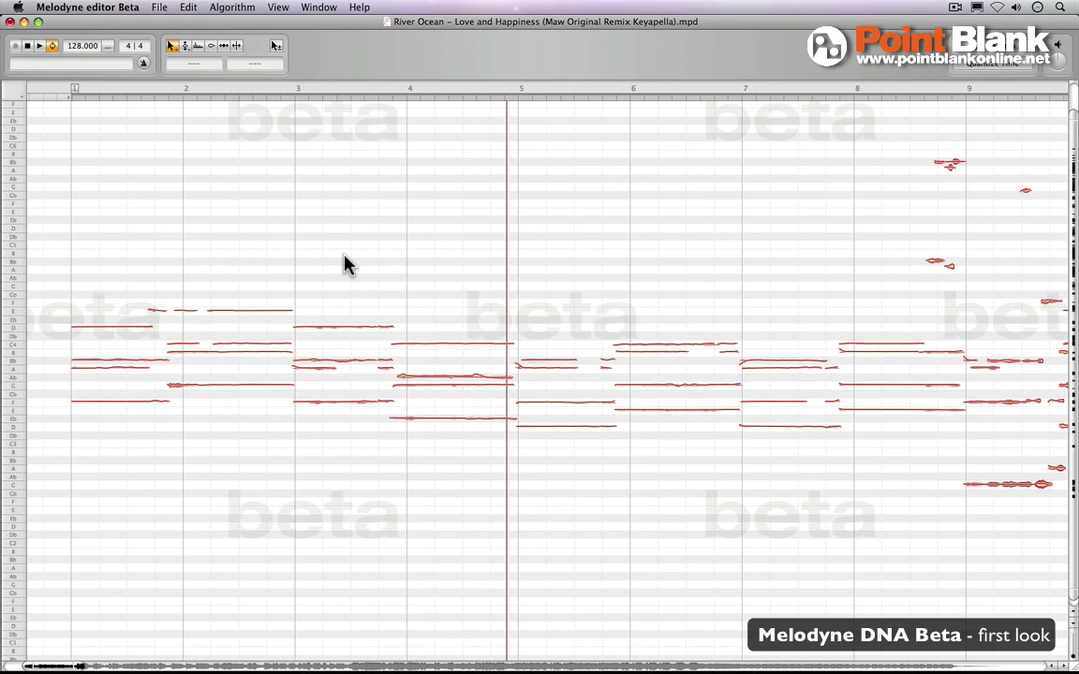
# Save a copy of the project in MIDI File format to the Music folder.
pyautogui.click(159, 10)
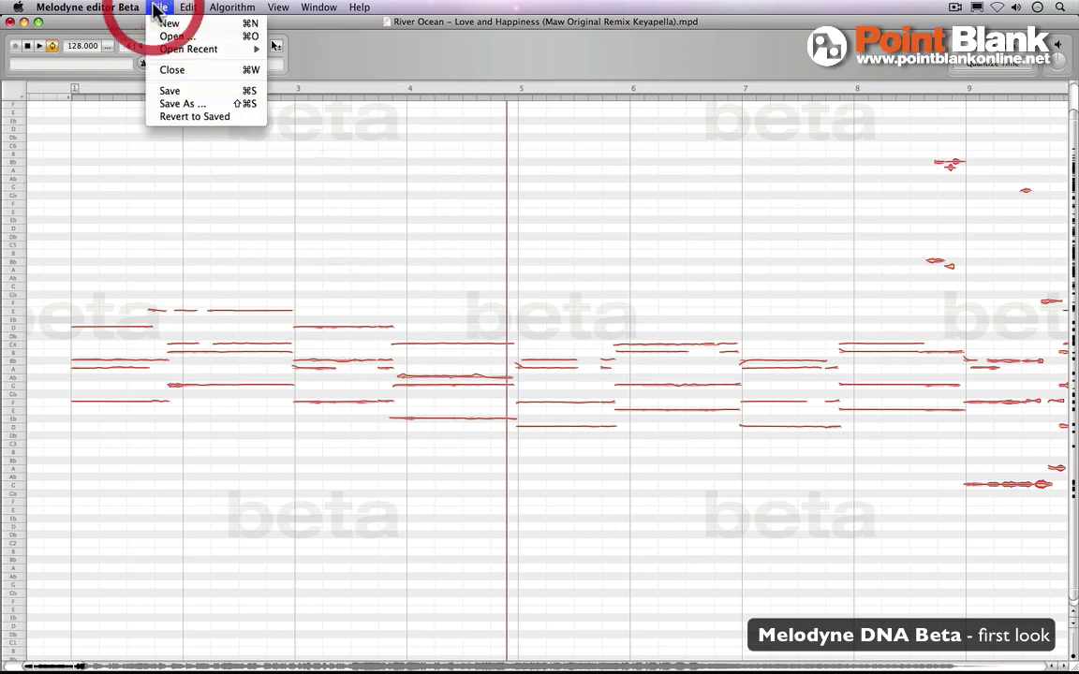
pyautogui.click(174, 104)
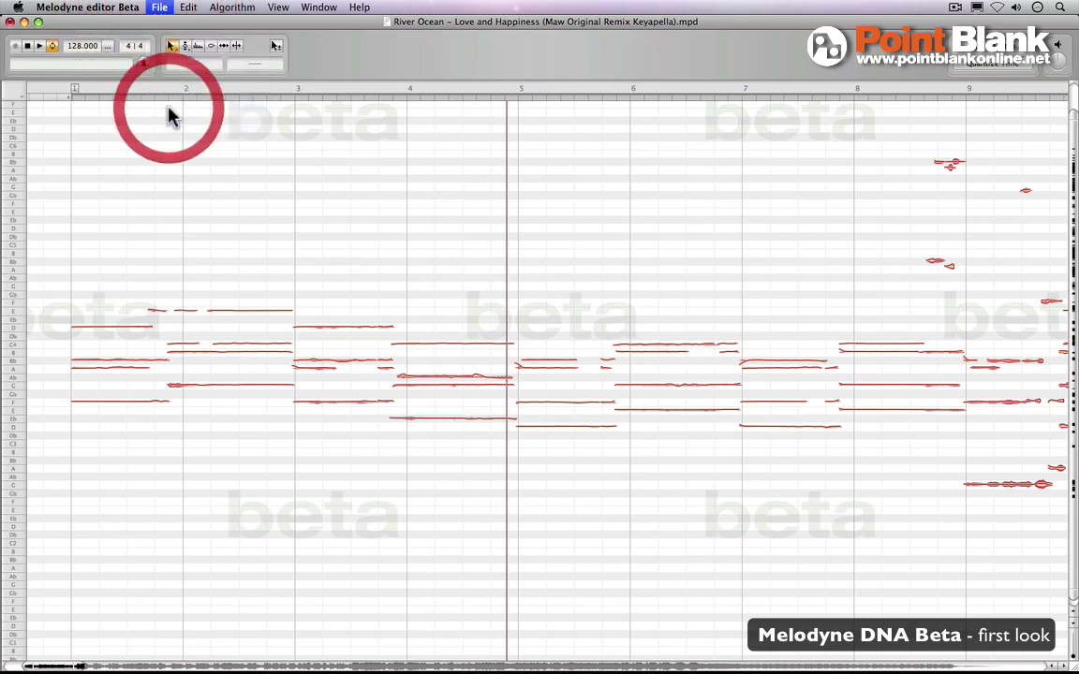
pyautogui.click(567, 232)
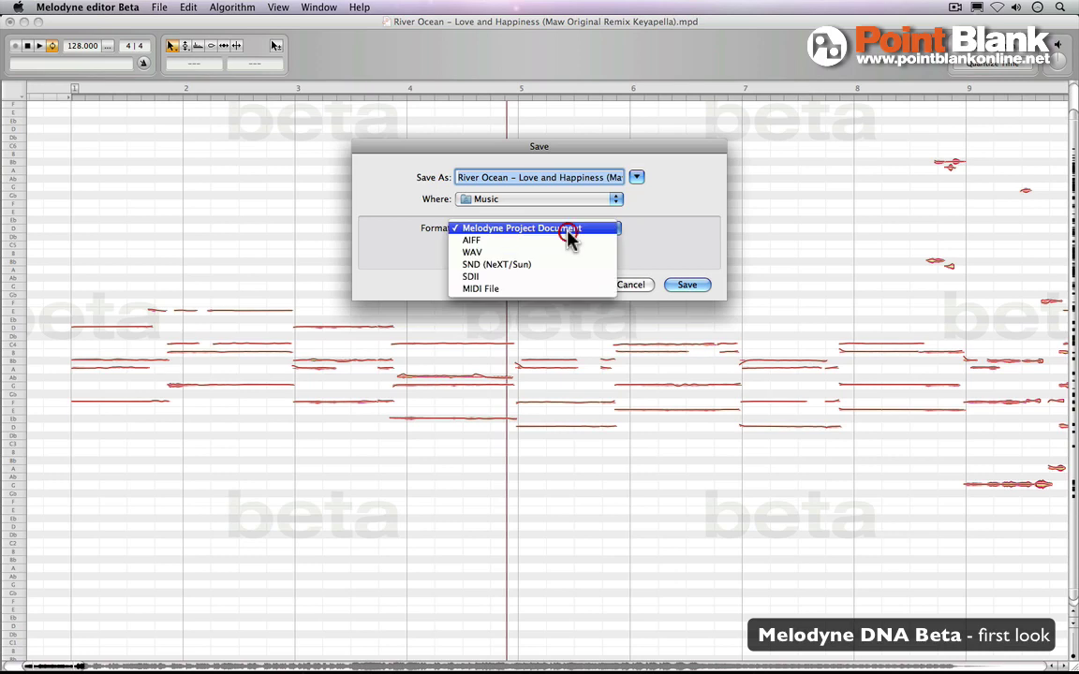
pyautogui.click(524, 290)
pyautogui.click(680, 286)
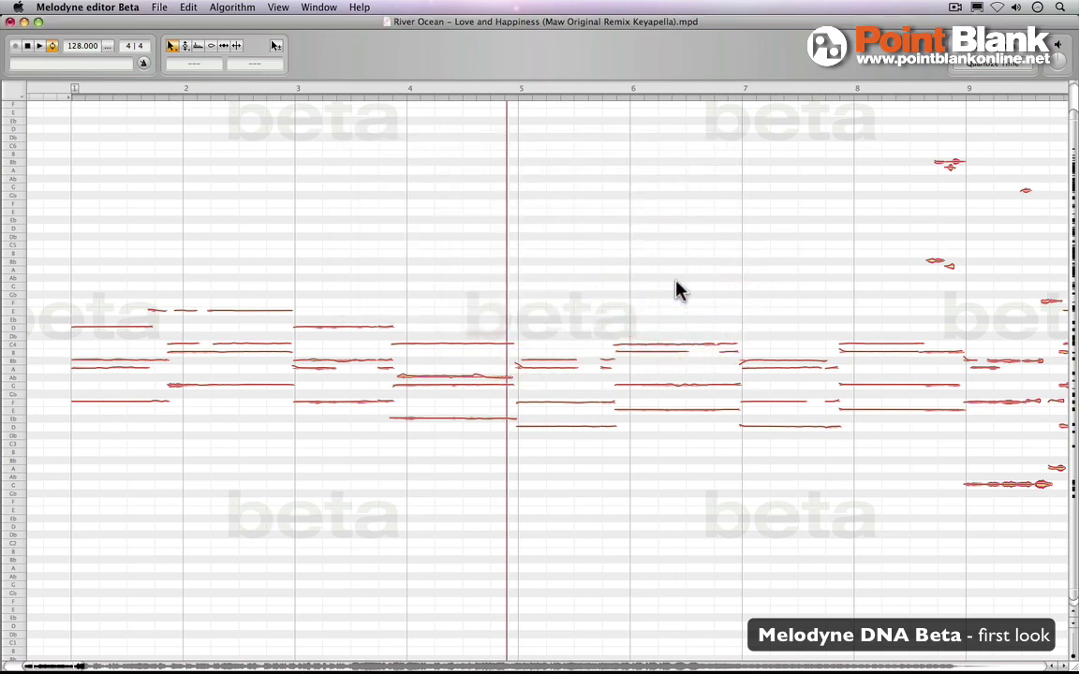
# Zoom out the timeline and scroll right and back through the song's detected notes.
pyautogui.moveTo(77, 665); pyautogui.dragTo(215, 667)
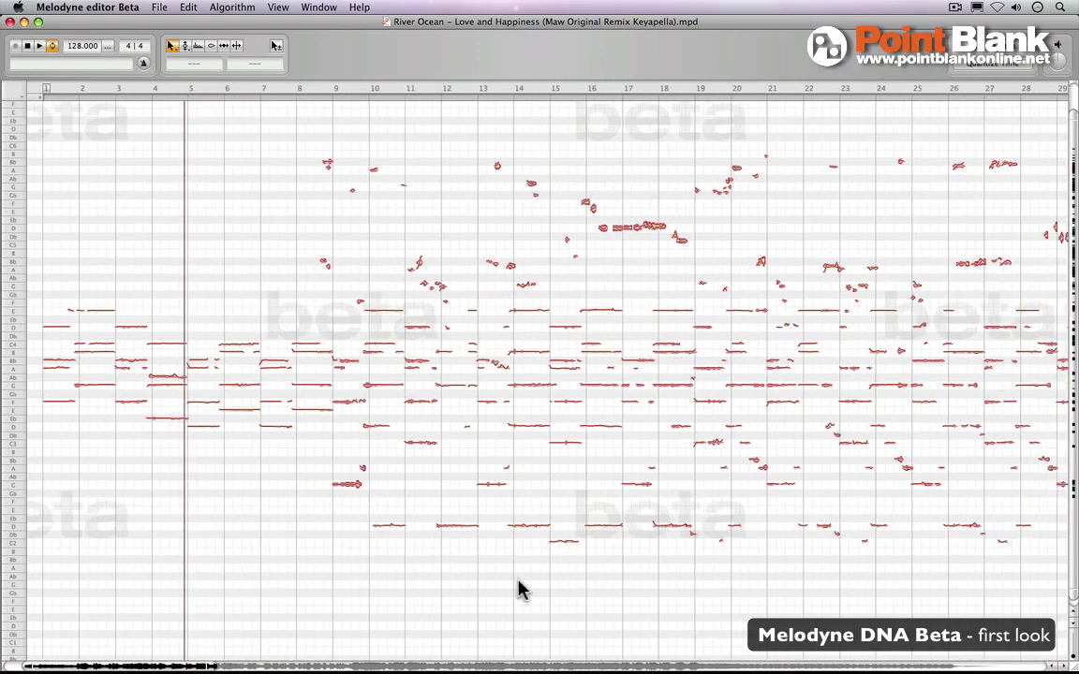
pyautogui.hscroll(5, 556, 473)
pyautogui.hscroll(15, 590, 470)
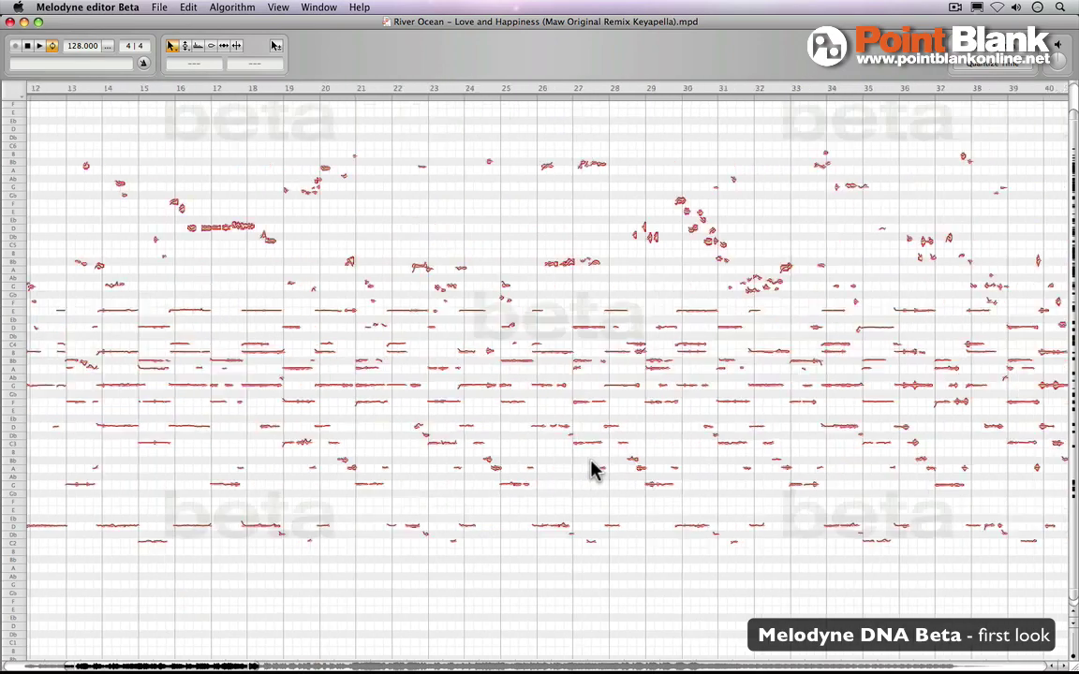
pyautogui.hscroll(15, 592, 469)
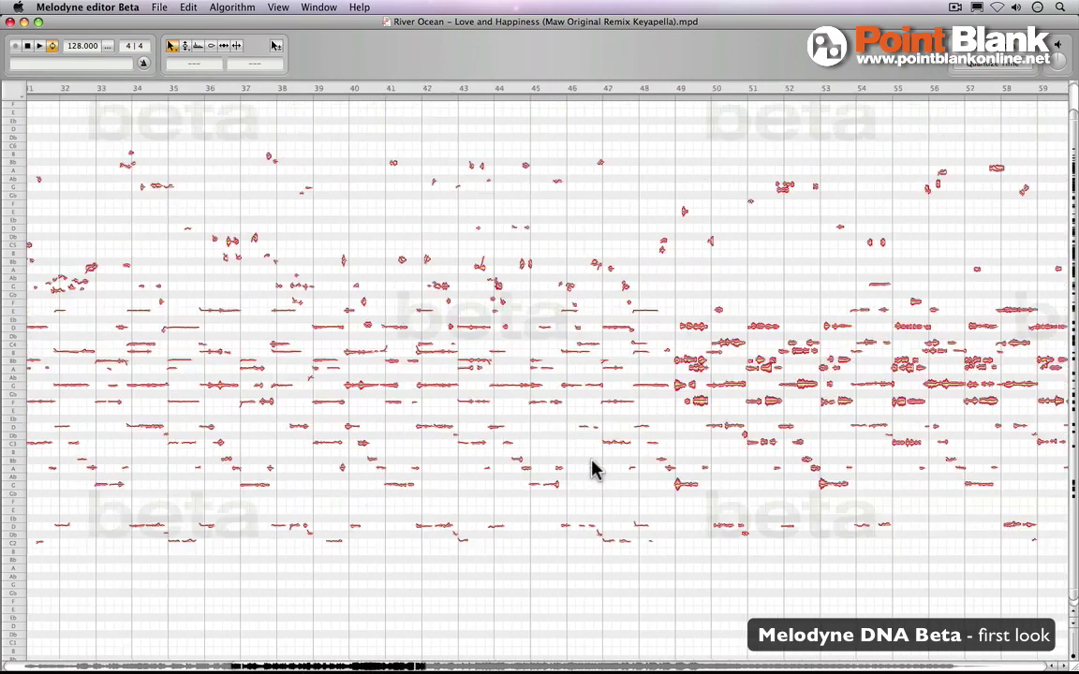
pyautogui.hscroll(-20, 592, 468)
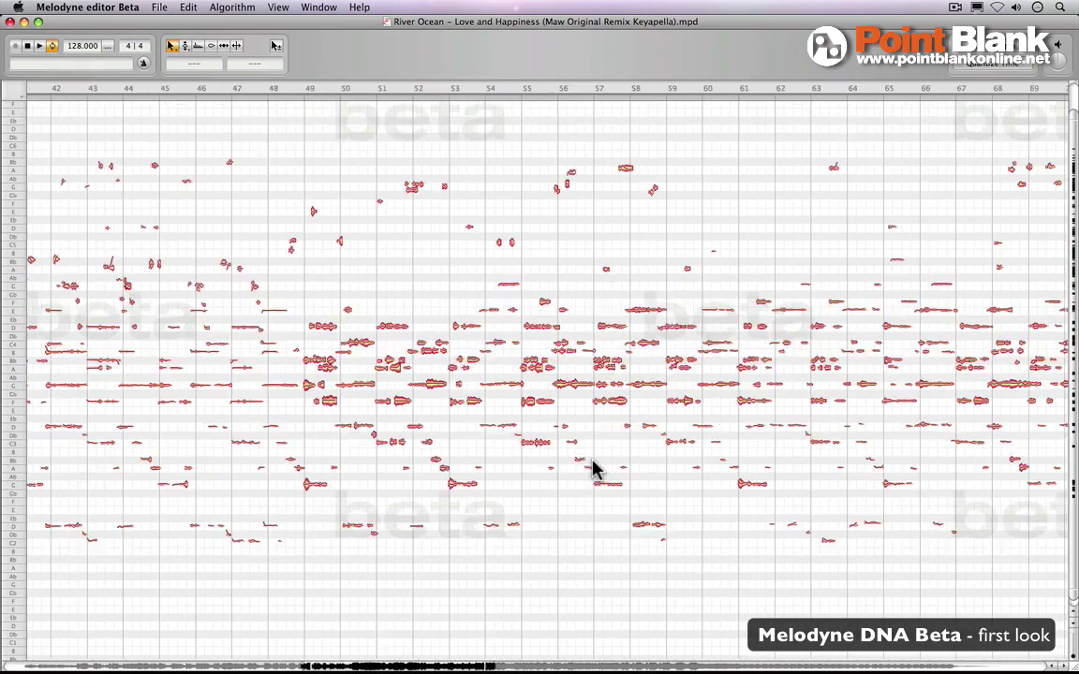
pyautogui.hscroll(-8, 592, 468)
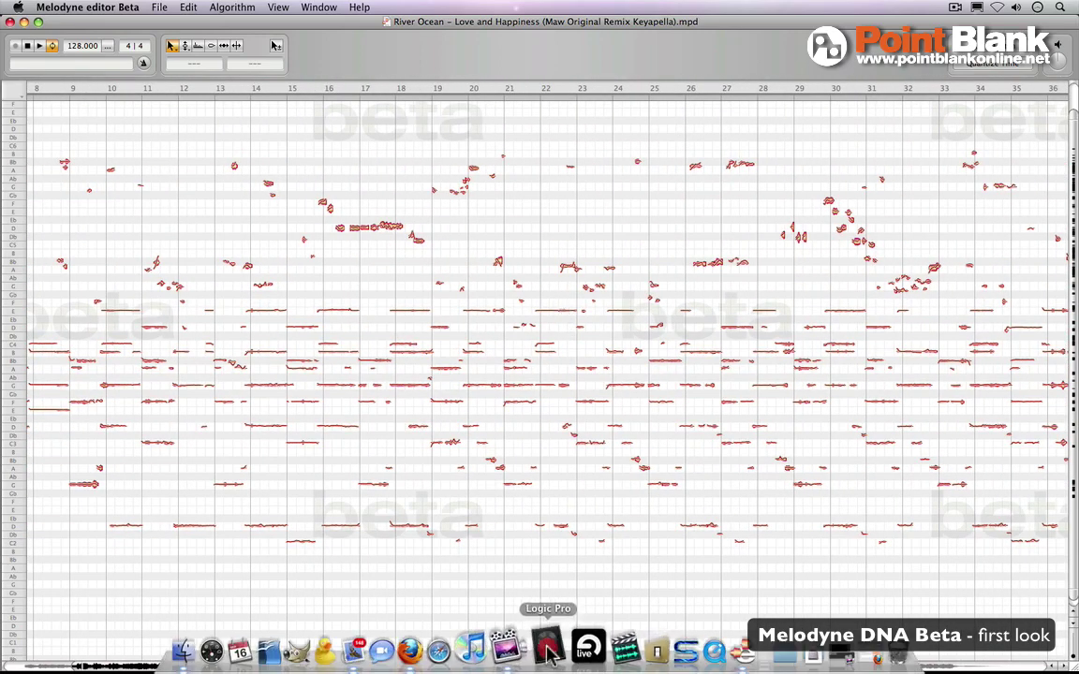
# Create an Empty Project in Logic Pro with one software instrument track, Inst 1.
pyautogui.click(547, 641)
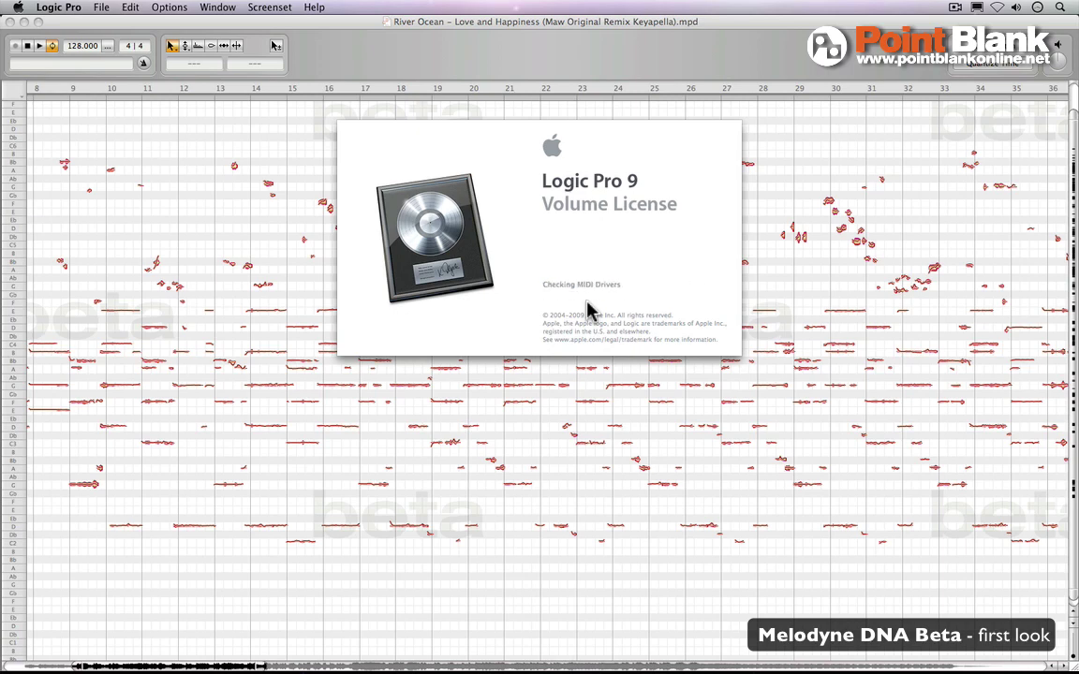
pyautogui.doubleClick(501, 149)
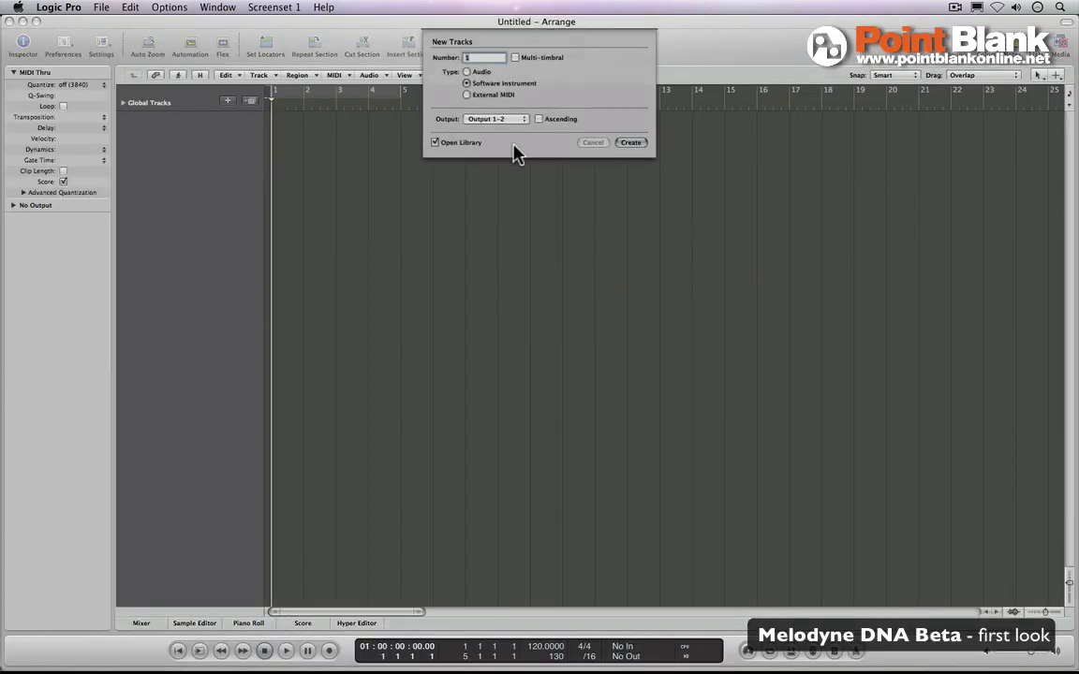
pyautogui.click(639, 143)
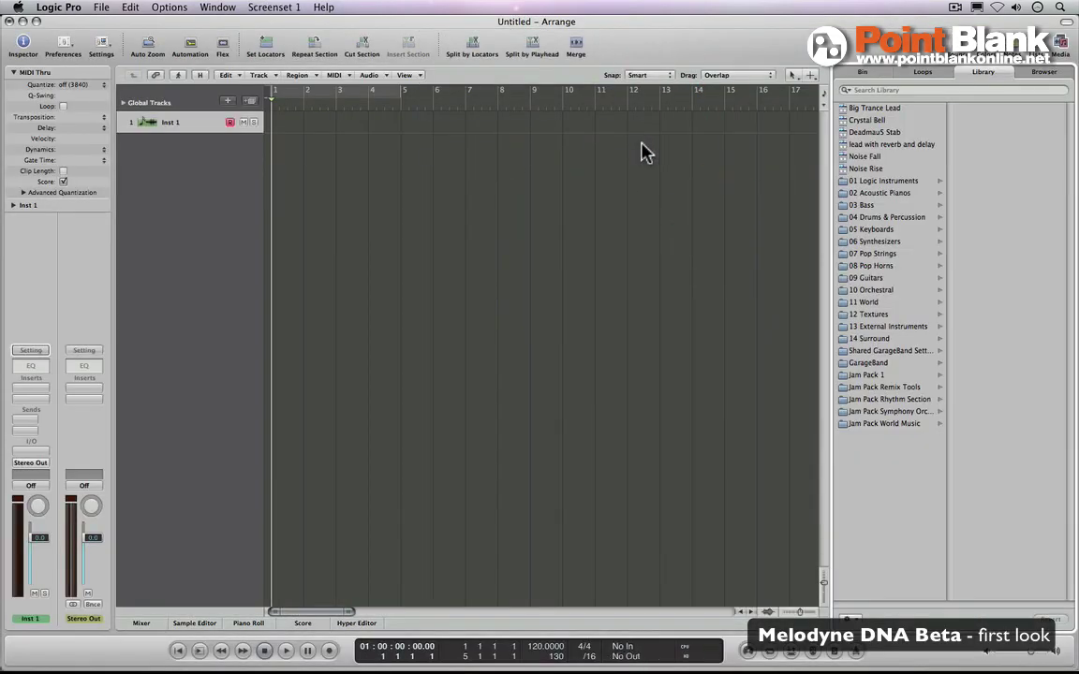
# Import the River Ocean .mid file onto a Grand Piano track and enlarge the track height.
pyautogui.click(100, 16)
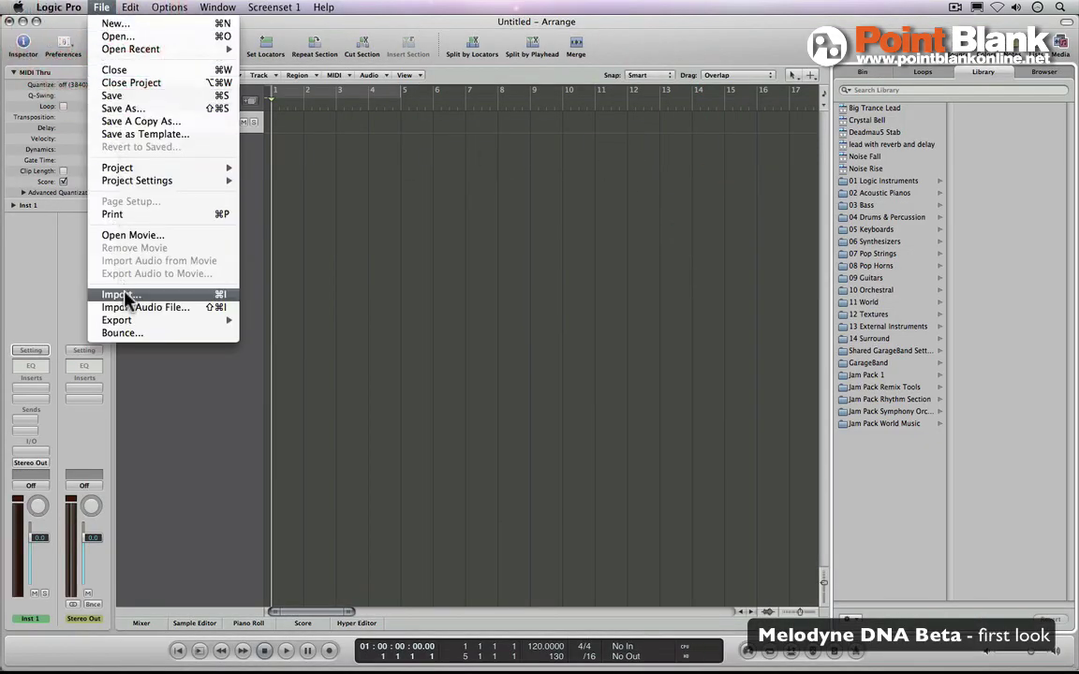
pyautogui.click(127, 296)
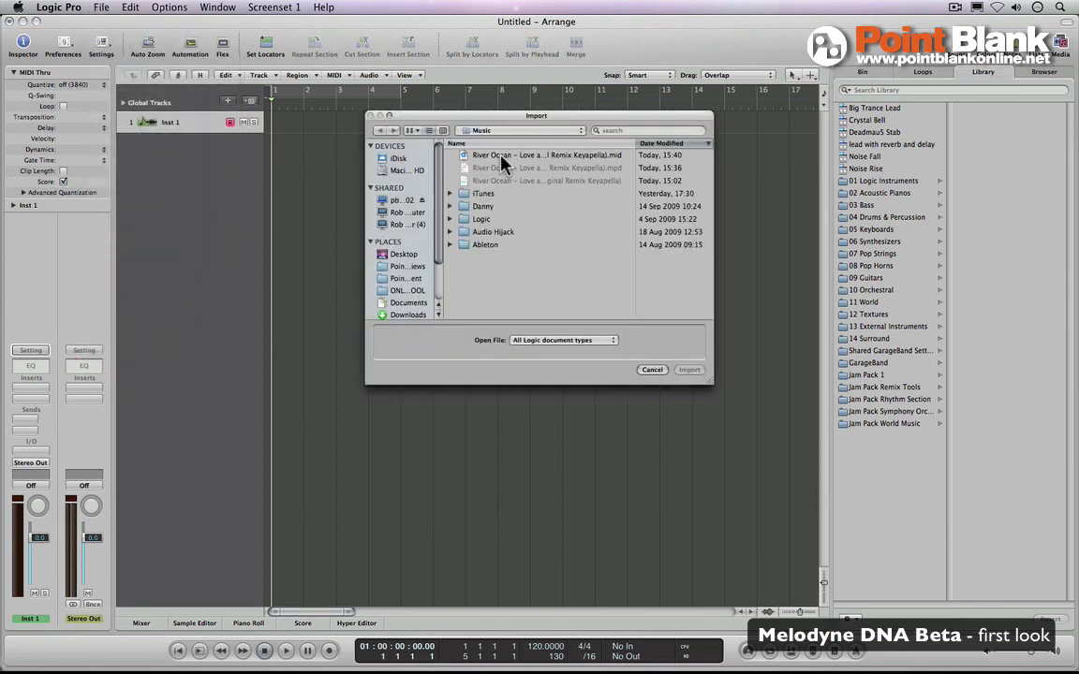
pyautogui.doubleClick(503, 157)
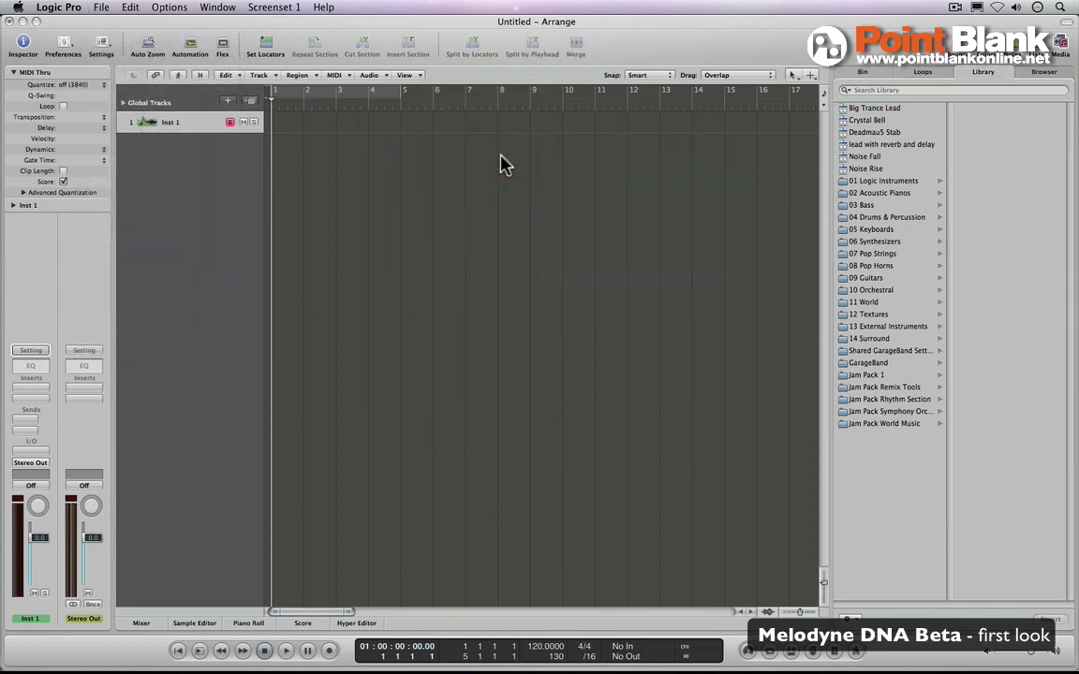
pyautogui.click(405, 225)
pyautogui.press('z')
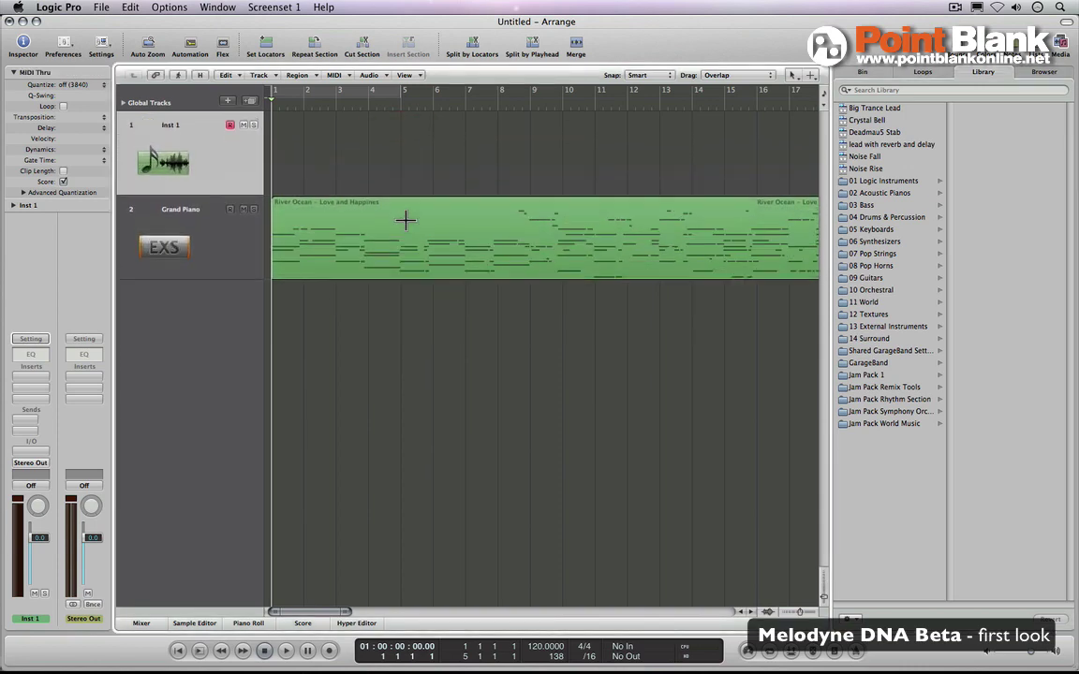
# Open the imported region in a tall Piano Roll and start playback.
pyautogui.doubleClick(368, 271)
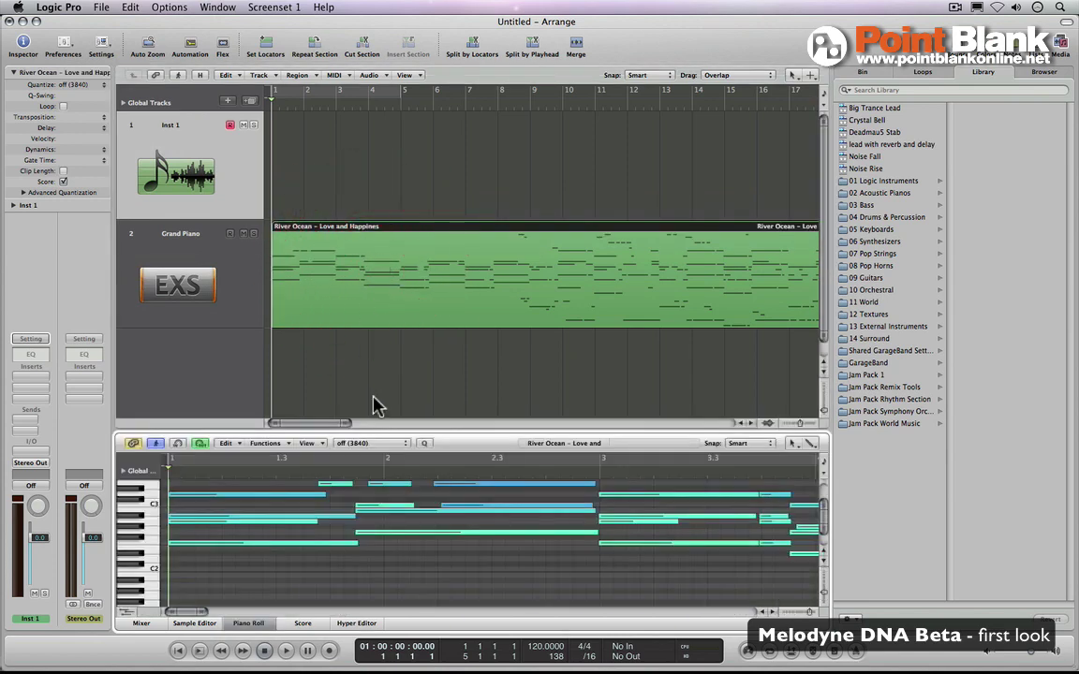
pyautogui.moveTo(389, 436); pyautogui.dragTo(389, 267)
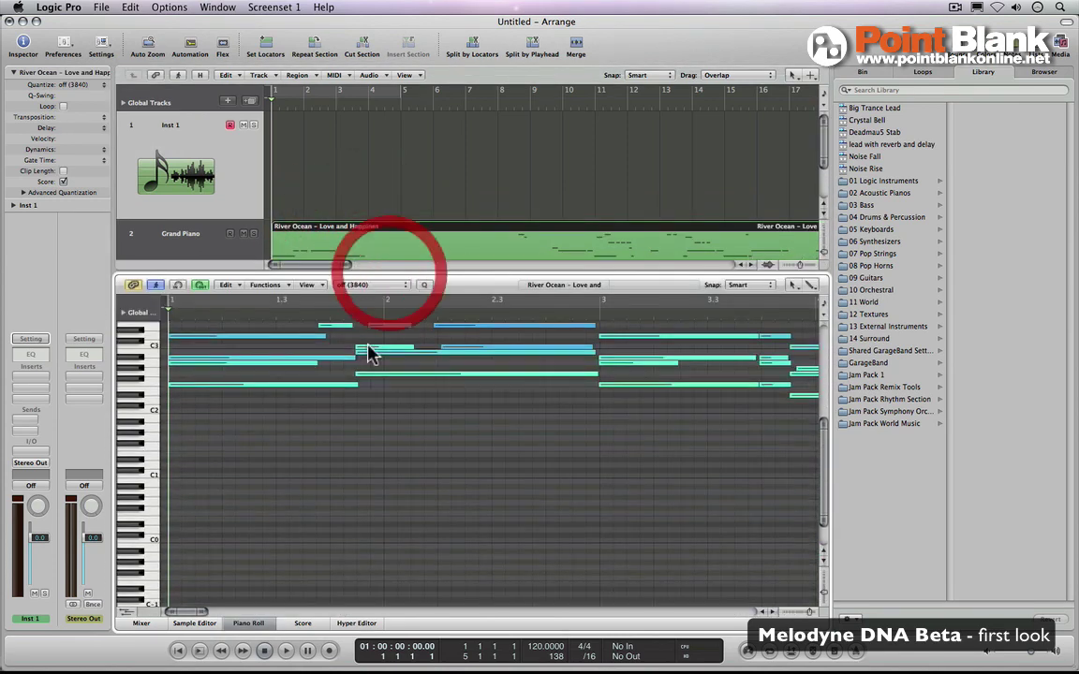
pyautogui.press('space')
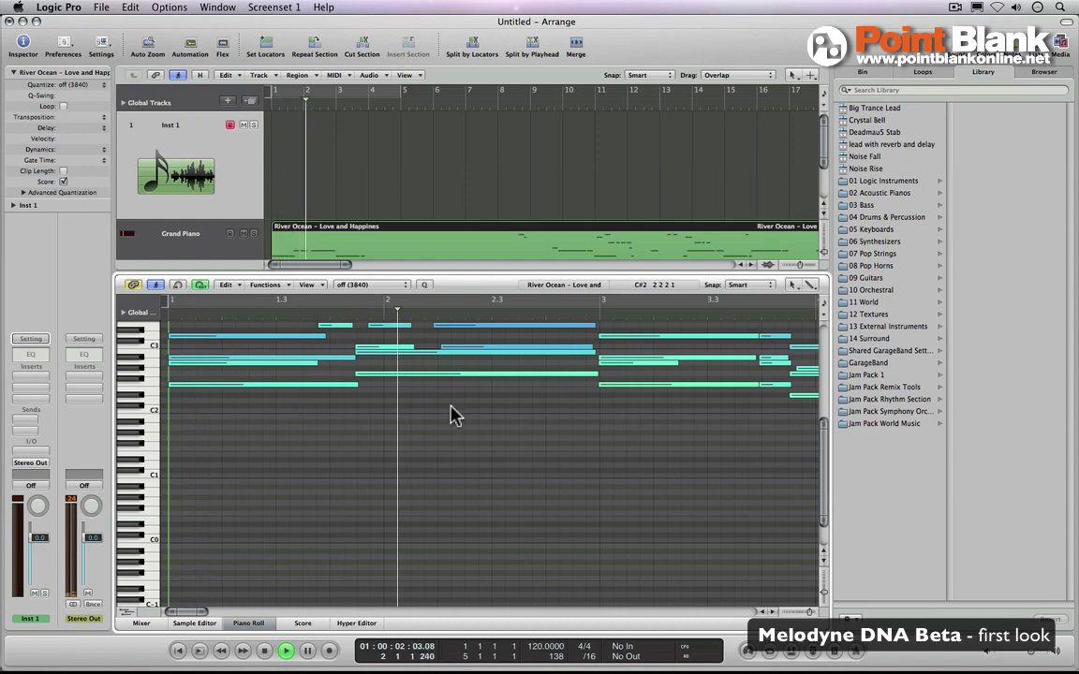
pyautogui.scroll(5, 525, 449)
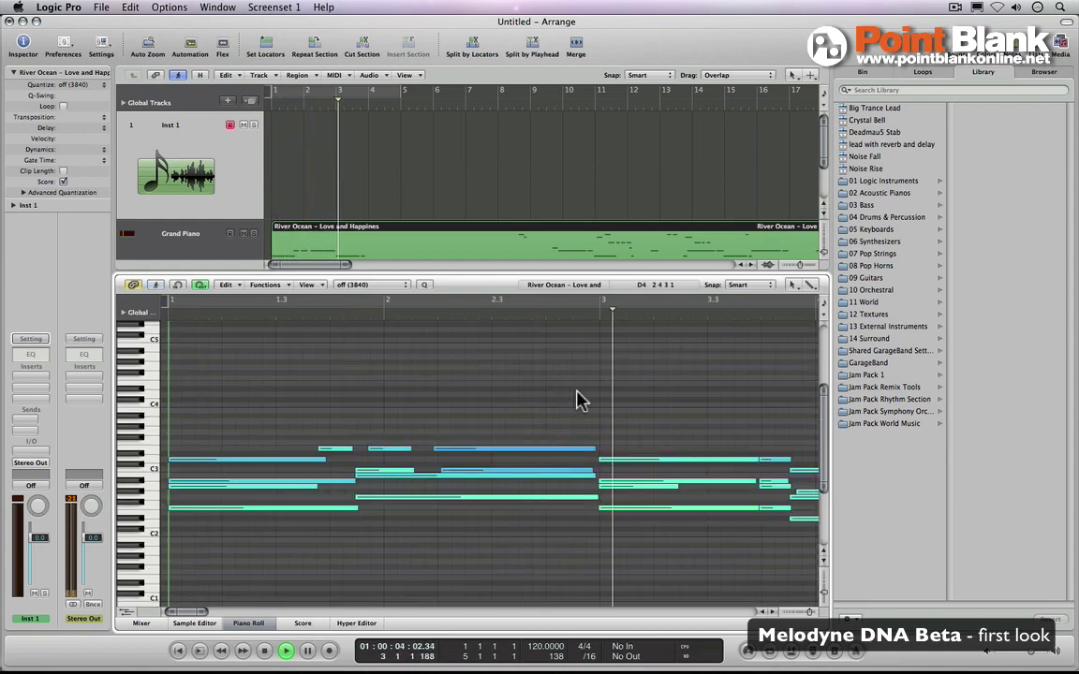
# Delete the fourteen stray high notes around bars 9–12, then stop playback.
pyautogui.hotkey('ctrl', 'Left')
pyautogui.hotkey('ctrl', 'Left')
pyautogui.hotkey('ctrl', 'Left')
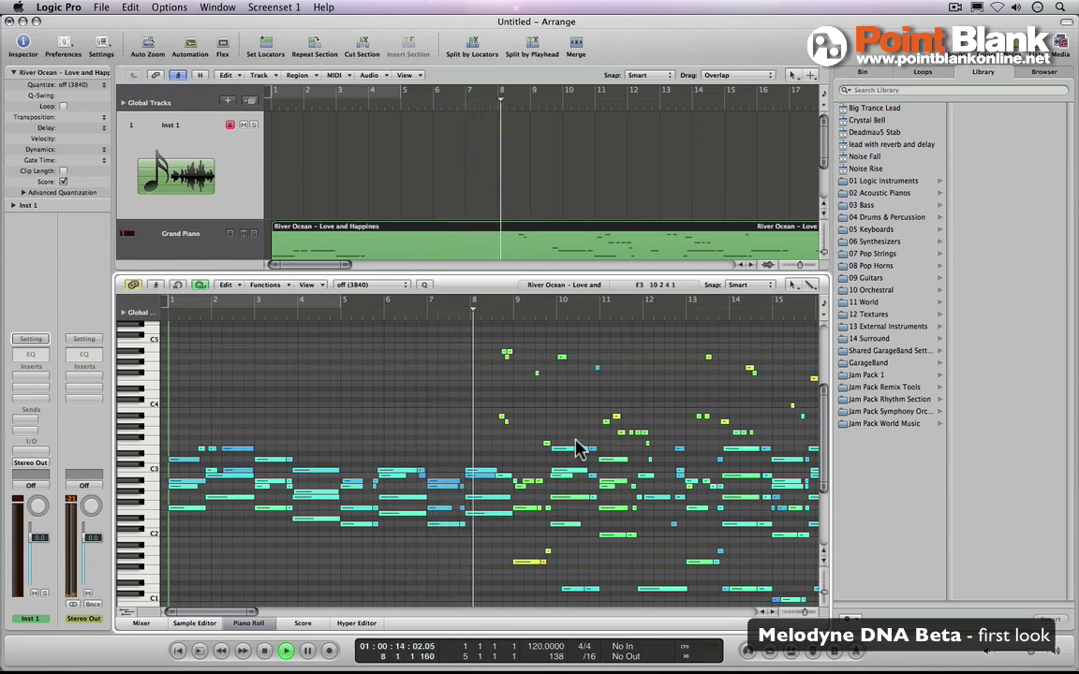
pyautogui.hscroll(3, 503, 448)
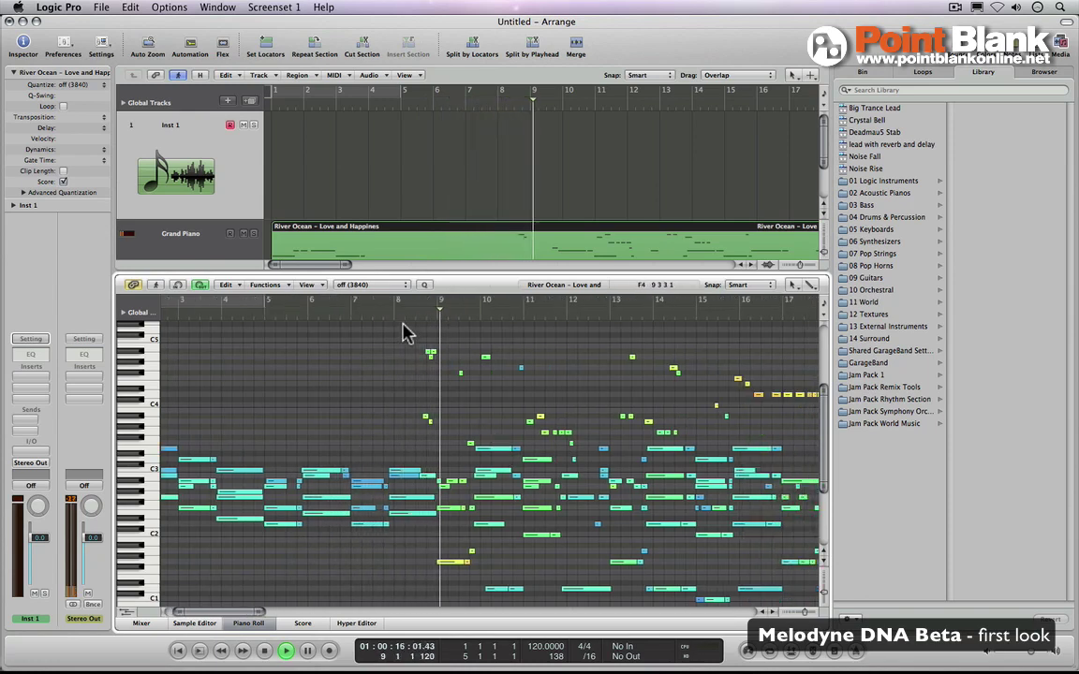
pyautogui.moveTo(398, 333); pyautogui.dragTo(573, 442)
pyautogui.press('Delete')
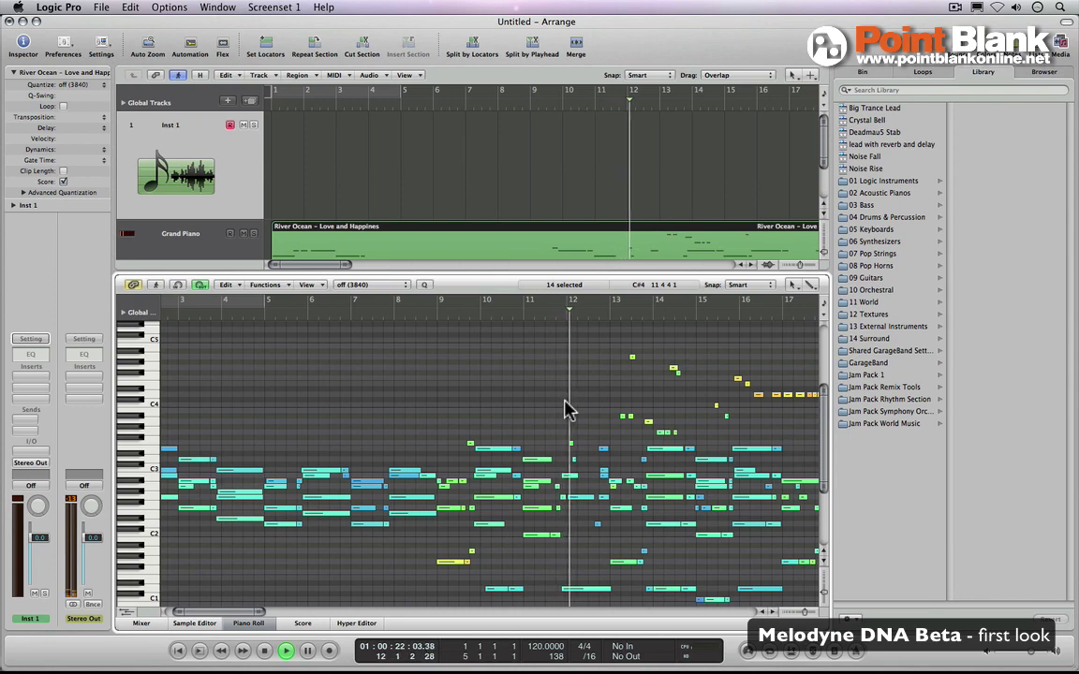
pyautogui.press('space')
pyautogui.hscroll(-3, 446, 421)
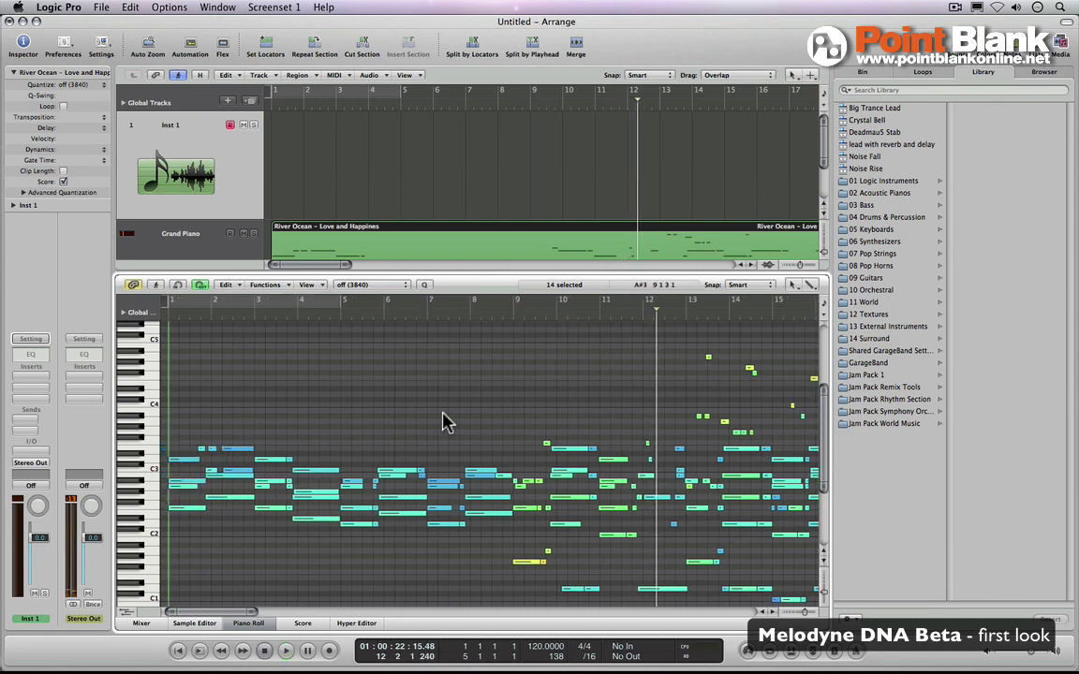